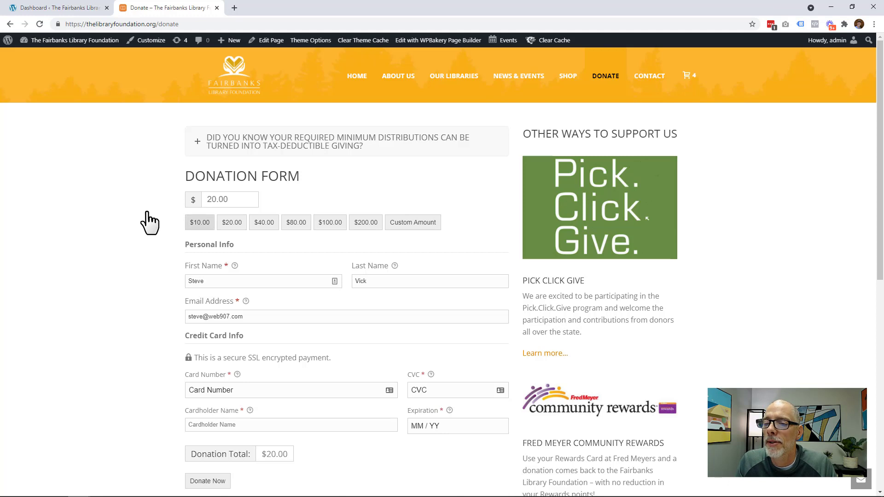
- Try two different preset donation amounts on the Donate page and scroll through the form
left_click(199, 223)
left_click(264, 225)
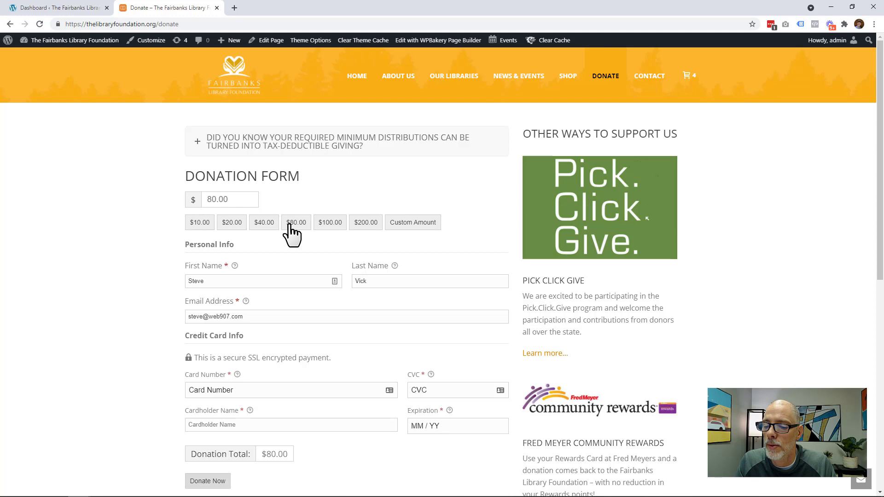
scroll(289, 223, "down", 1)
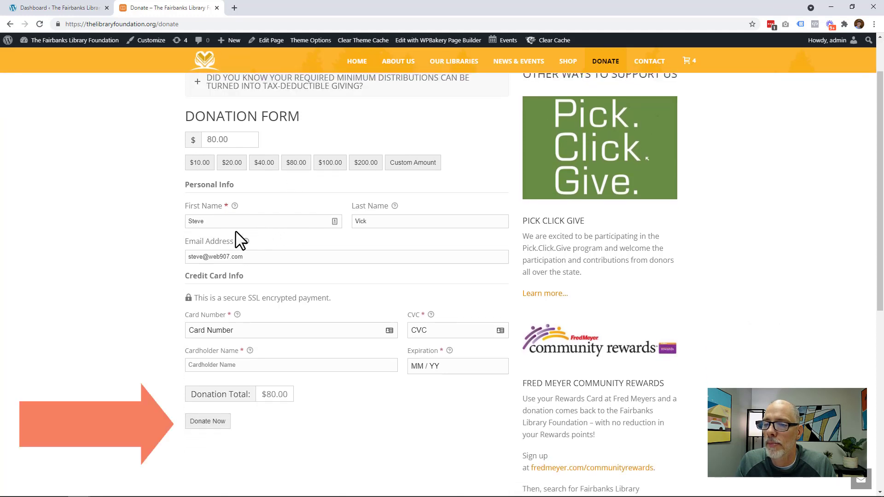
scroll(129, 253, "up", 1)
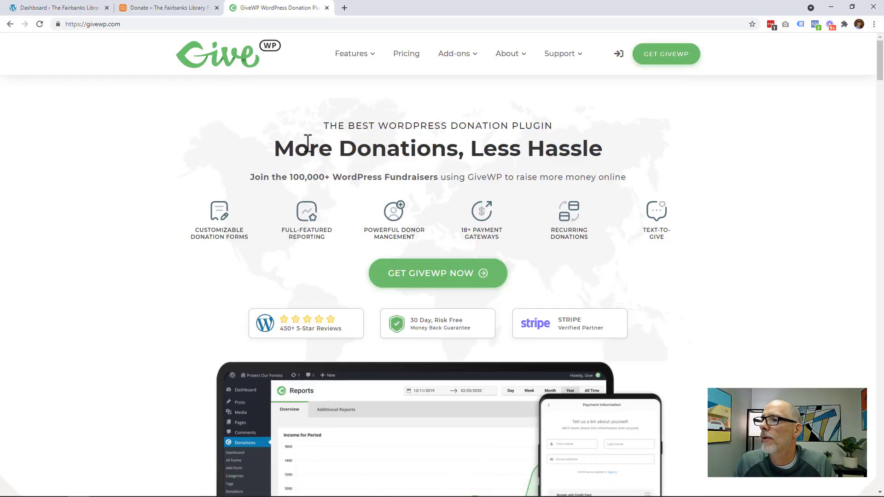
- Sign in to the GiveWP account, check its Pro Plan licenses, and return to the WordPress dashboard
left_click(619, 54)
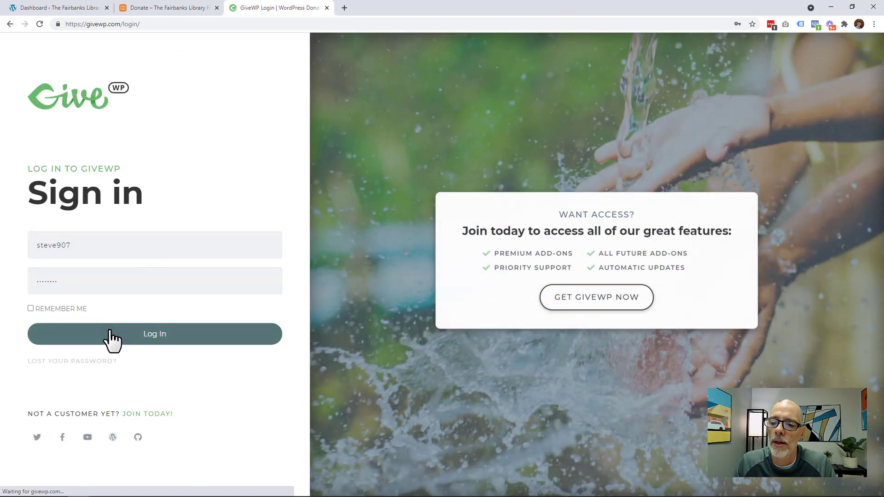
left_click(109, 333)
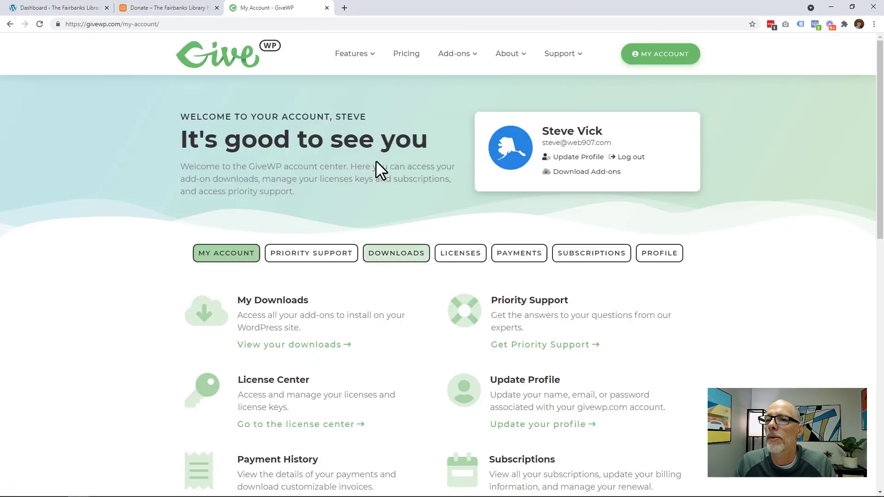
left_click(462, 257)
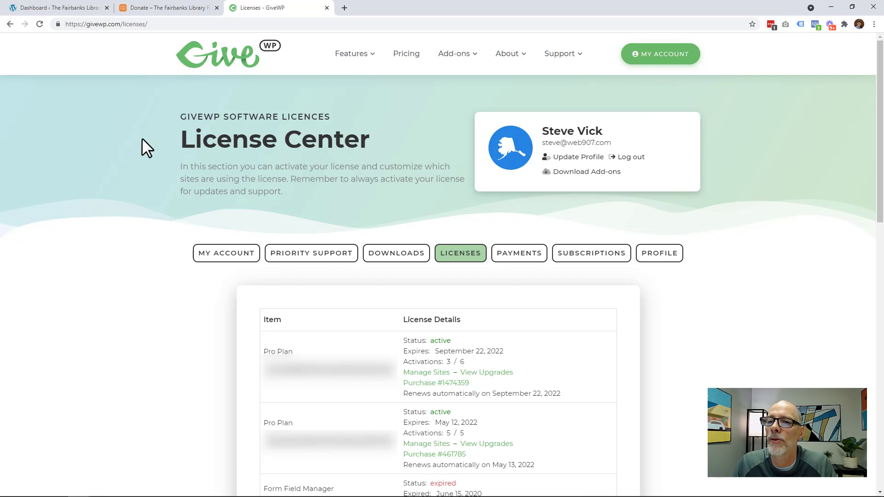
left_click(54, 8)
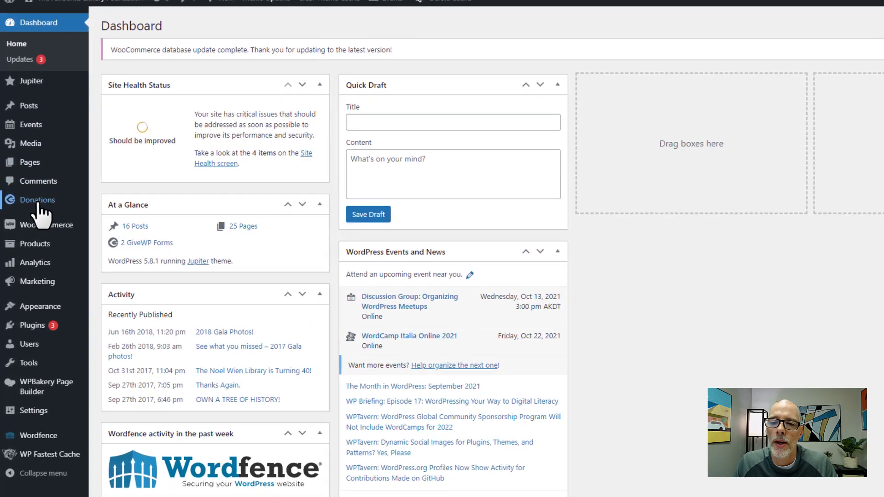
- Go to the Licenses section of the GiveWP Donations settings to see the active license key
mouse_move(31, 210)
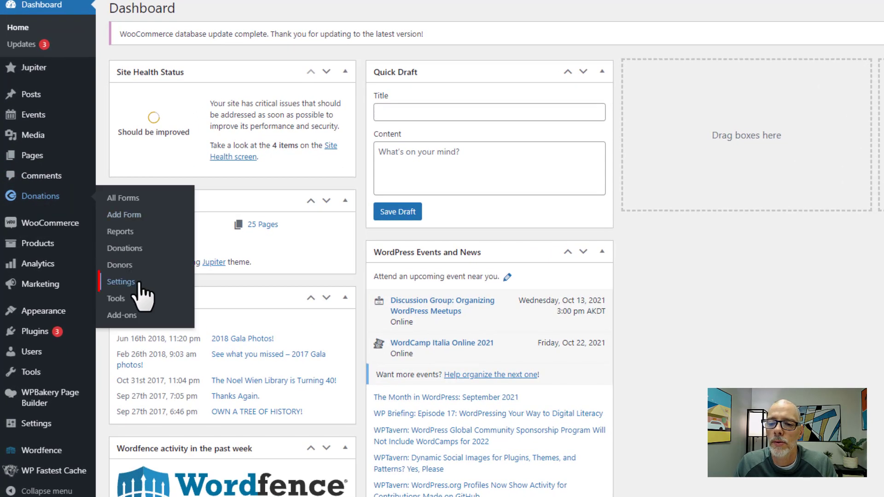
left_click(122, 283)
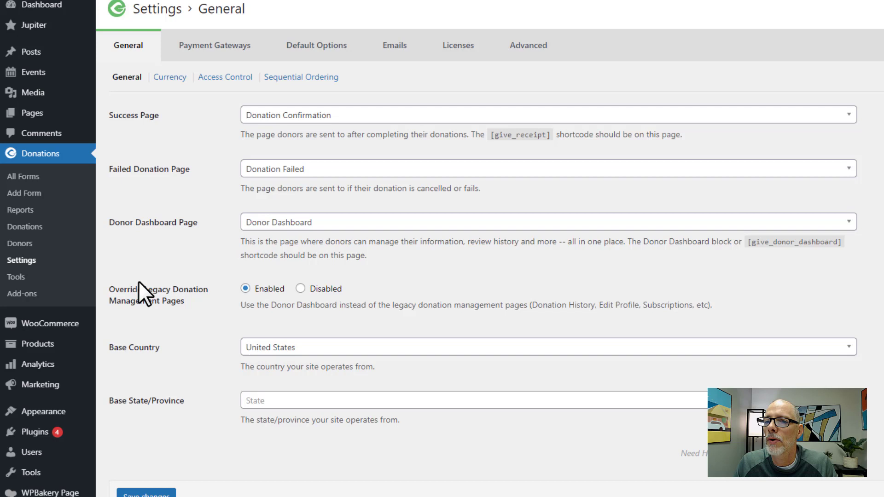
left_click(462, 48)
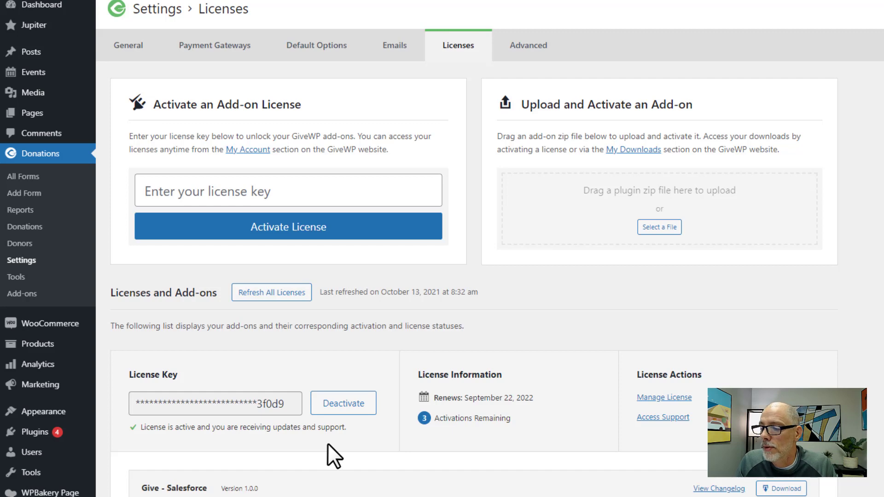
- Download the Give - Recurring add-on and save it as give-recurring.zip
scroll(327, 444, "down", 10)
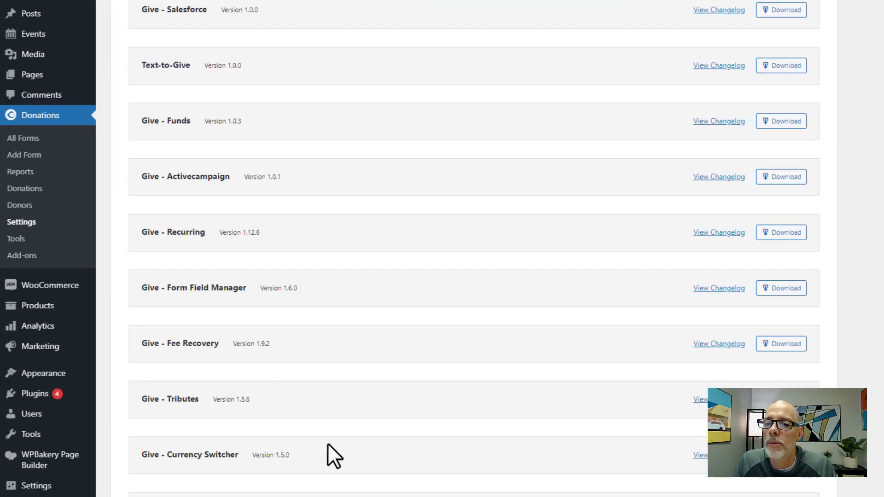
left_click(338, 429)
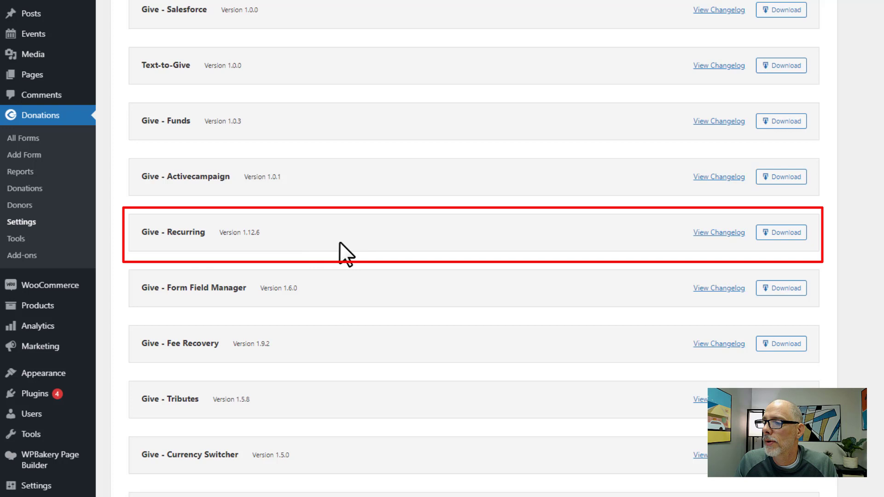
left_click(780, 233)
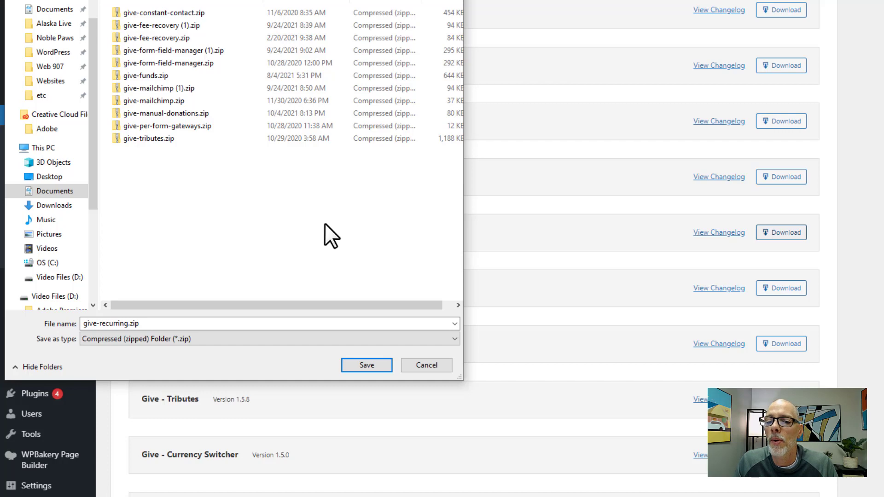
left_click(358, 362)
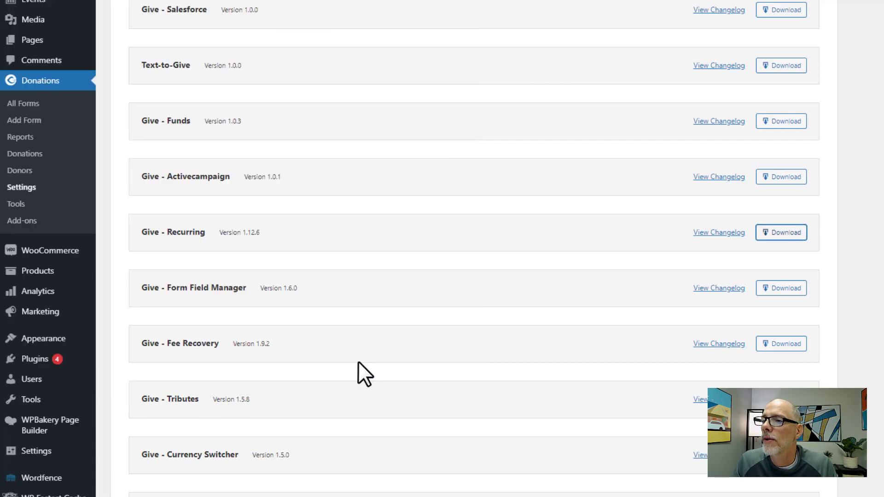
scroll(359, 361, "up", 10)
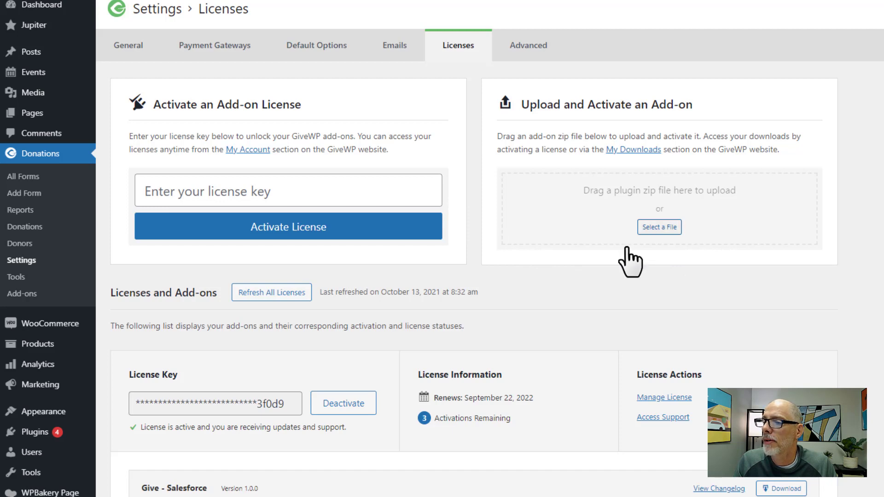
- Upload give-recurring.zip as a new add-on and activate Recurring Donations
key("alt+Tab")
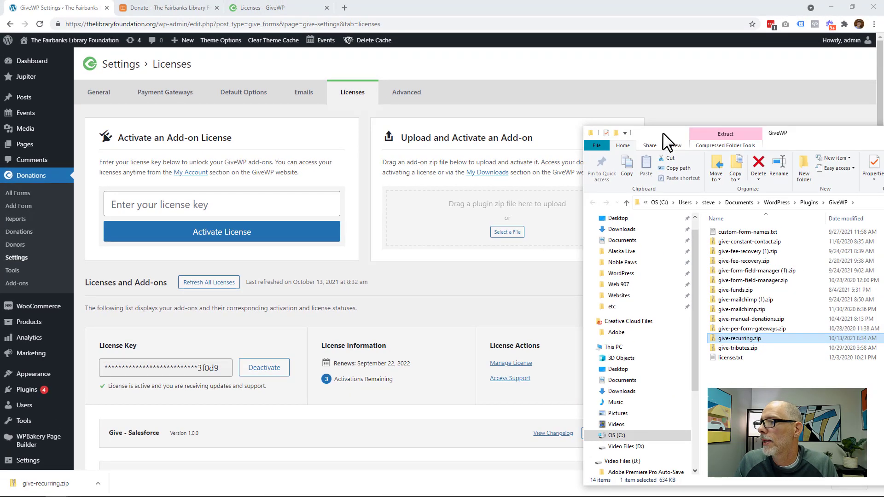
left_click_drag(715, 335, 467, 242)
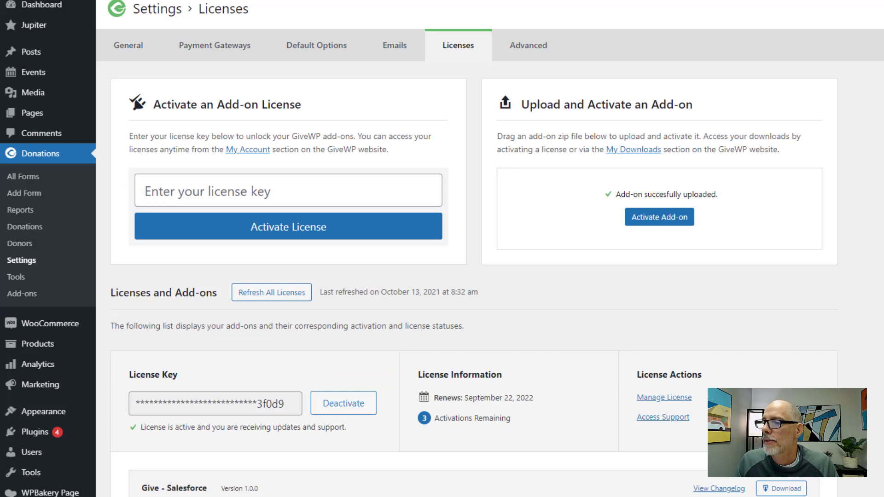
left_click(673, 220)
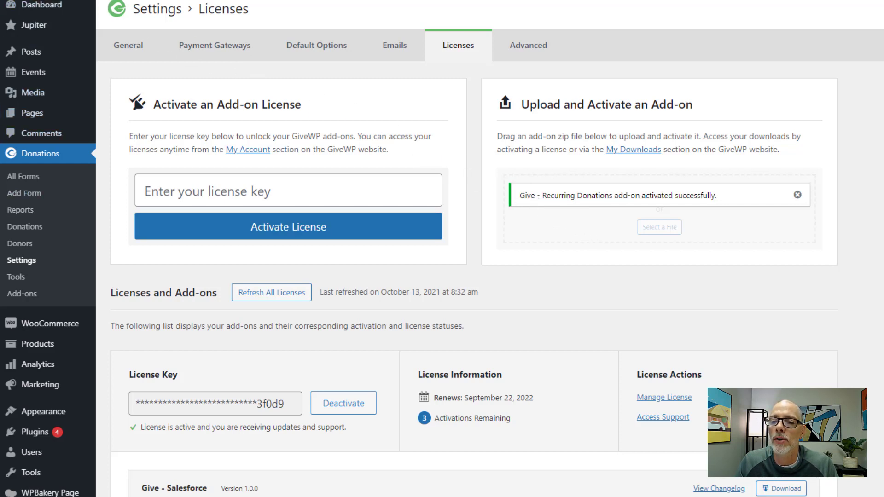
- Return to the General donation settings, then go to the All Forms list
left_click(129, 46)
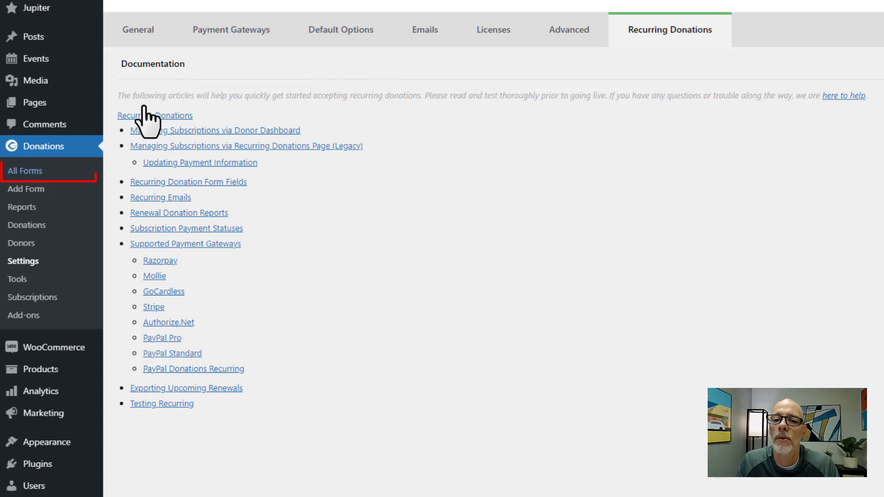
left_click(34, 172)
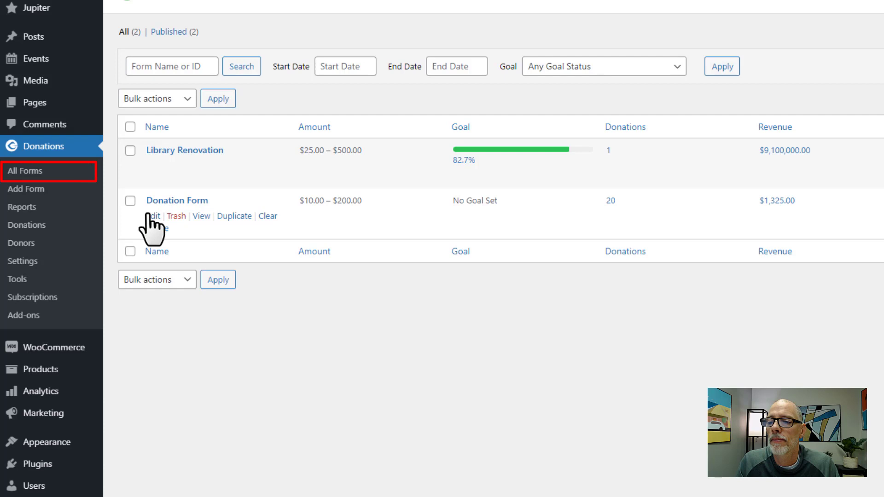
left_click(149, 216)
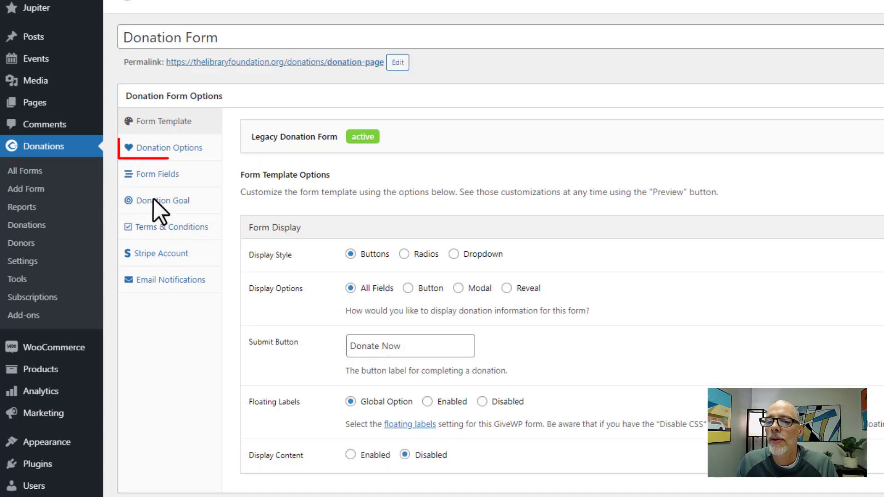
left_click(175, 149)
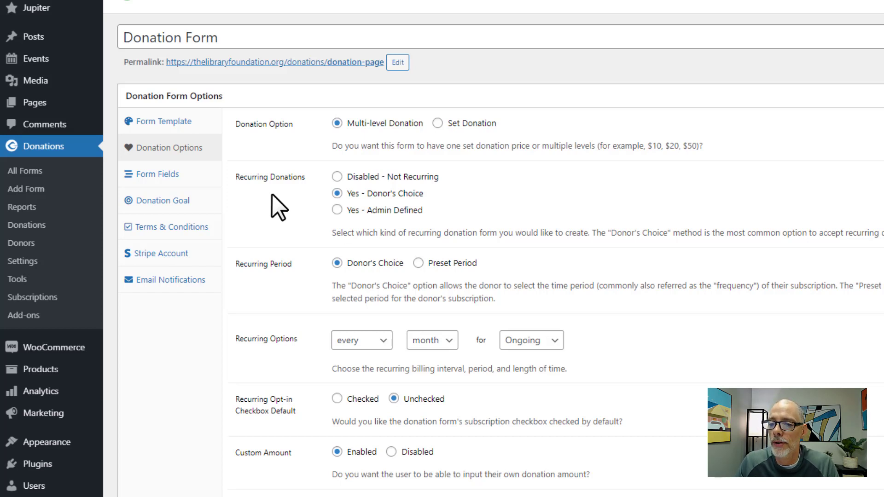
left_click(337, 211)
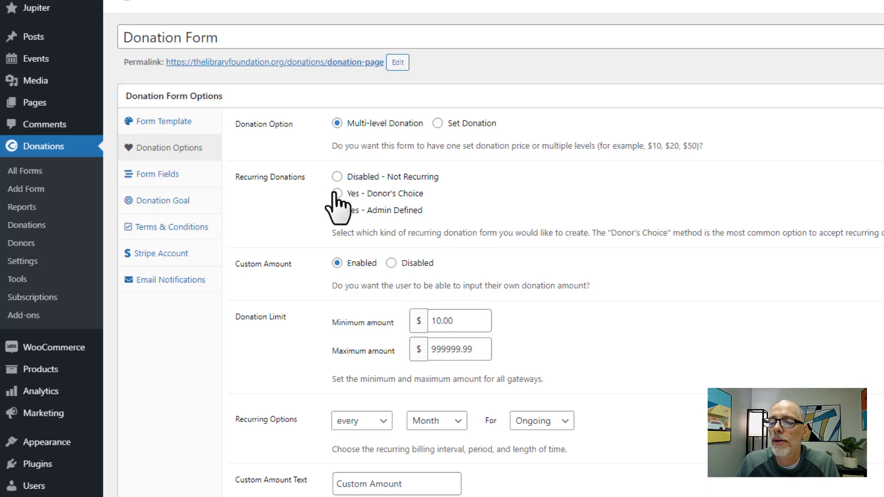
left_click(337, 193)
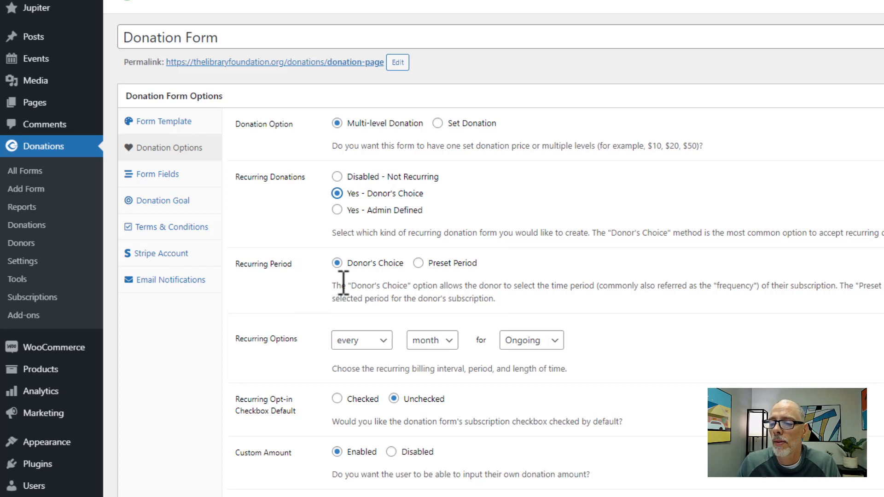
- Keep the recurring period as Donor's Choice and set the billing period to every year
left_click(418, 264)
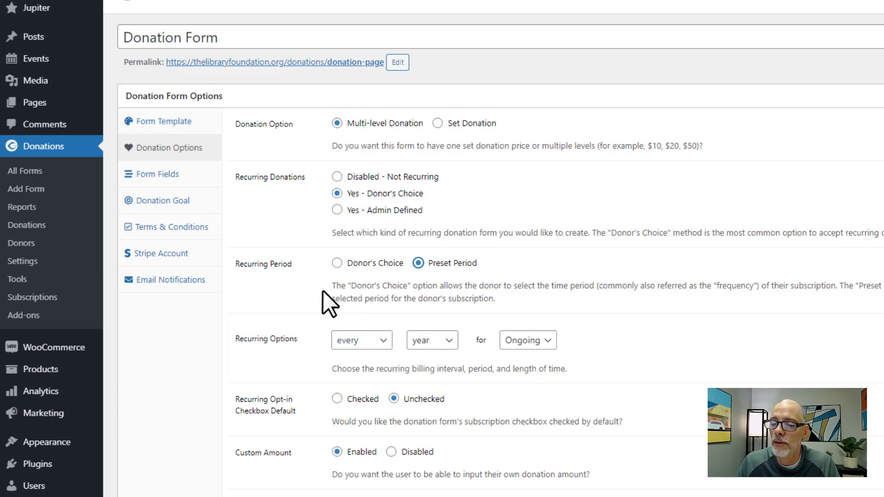
left_click(336, 263)
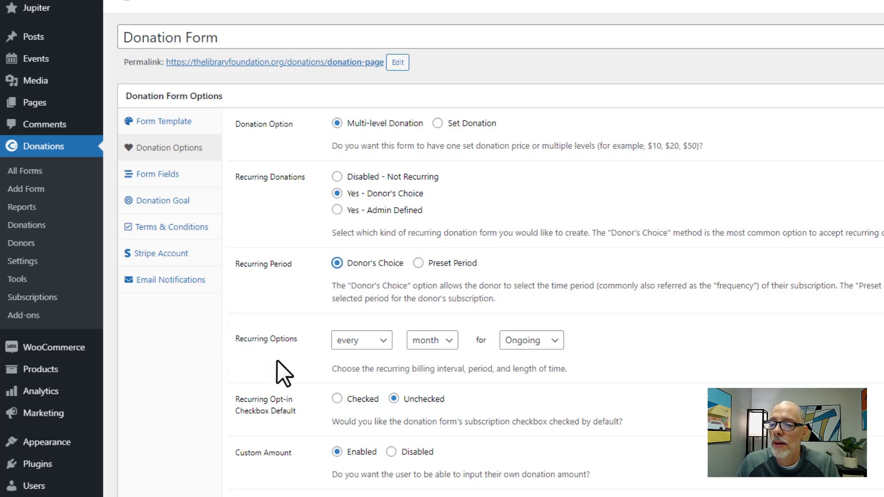
left_click(439, 343)
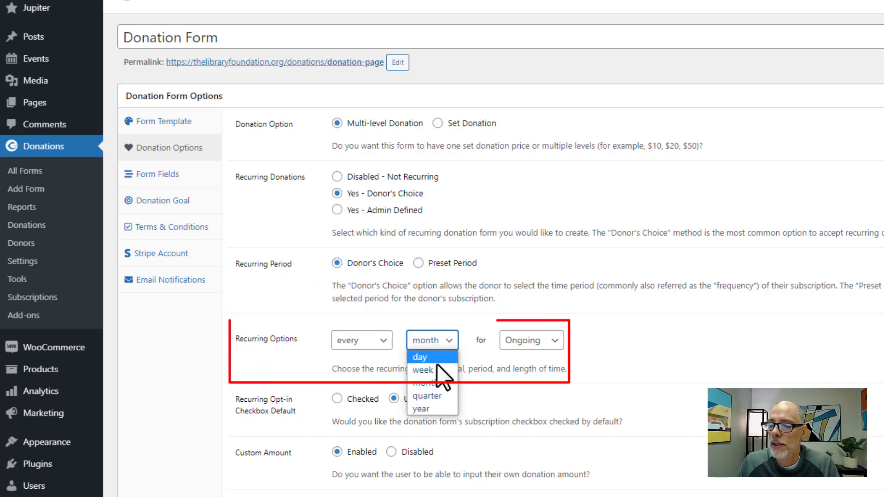
left_click(424, 407)
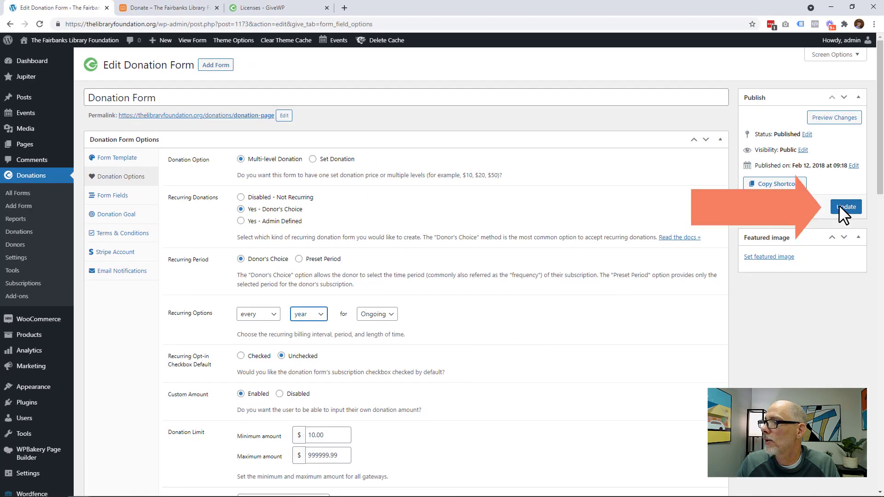
- Update the form, then on the live Donate page choose month and tick the recurring option
left_click(840, 208)
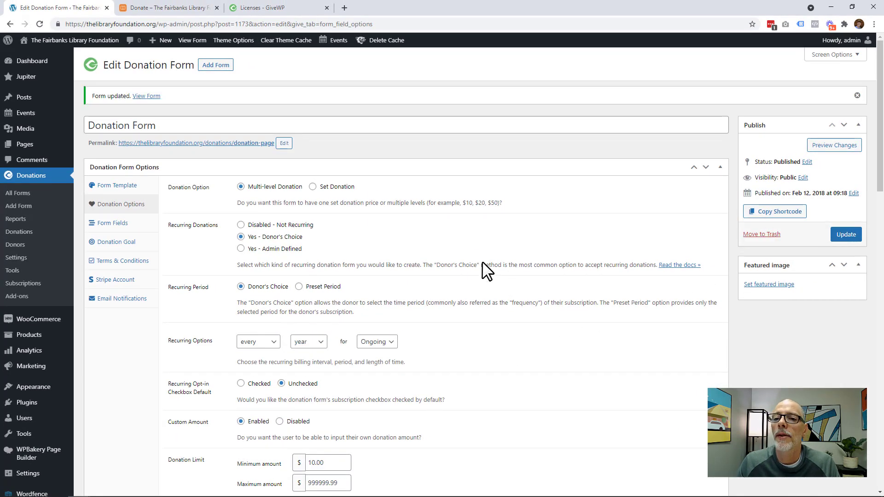
left_click(161, 8)
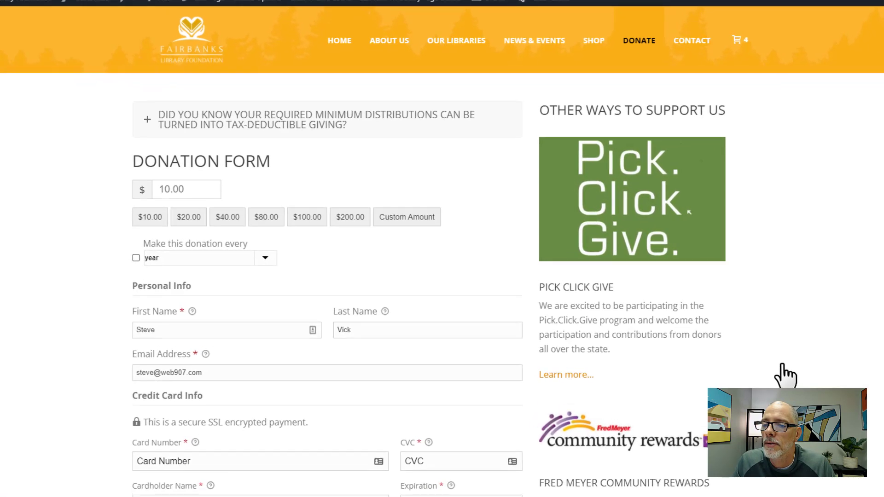
left_click(226, 260)
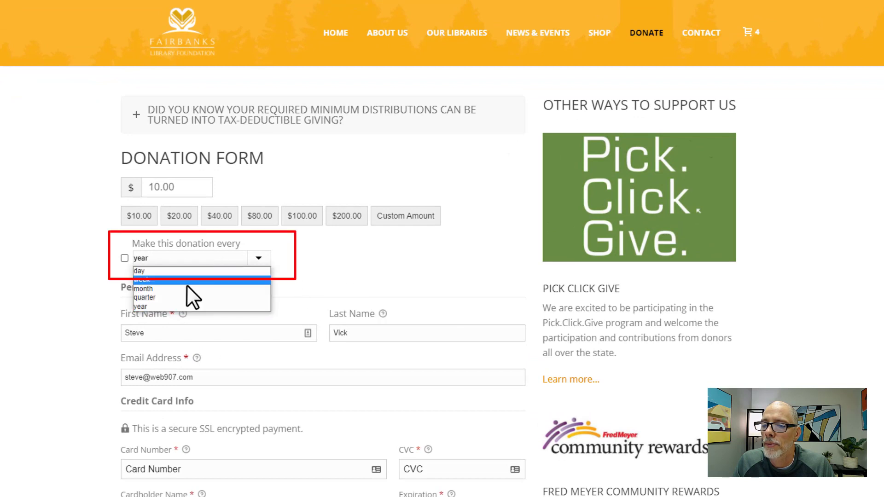
left_click(187, 286)
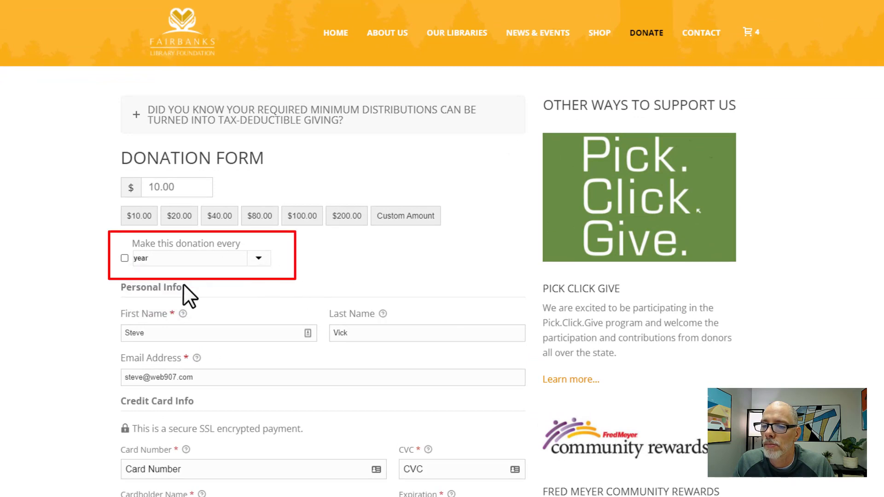
left_click(124, 259)
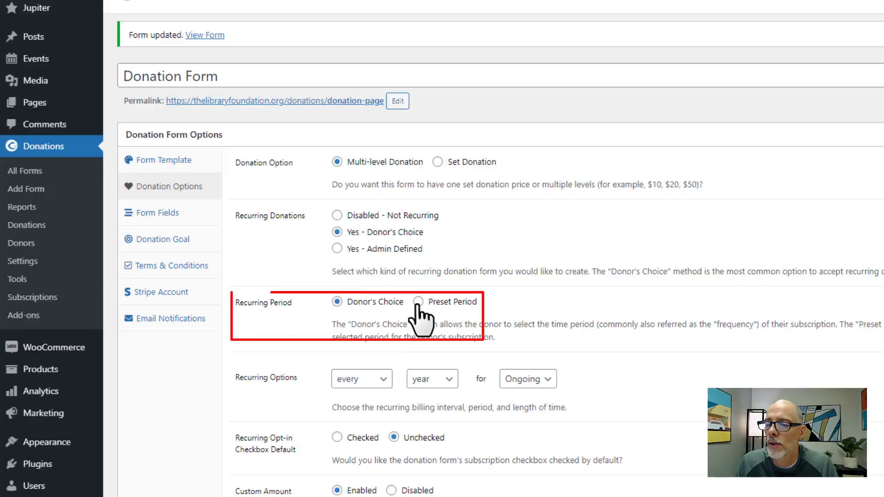
- Preset the recurring period to every month and reload the Donate page
left_click(418, 302)
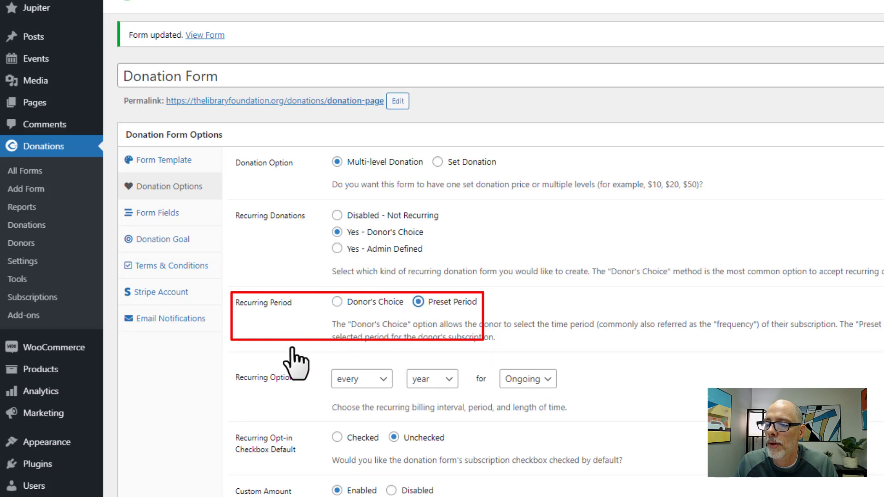
left_click(422, 386)
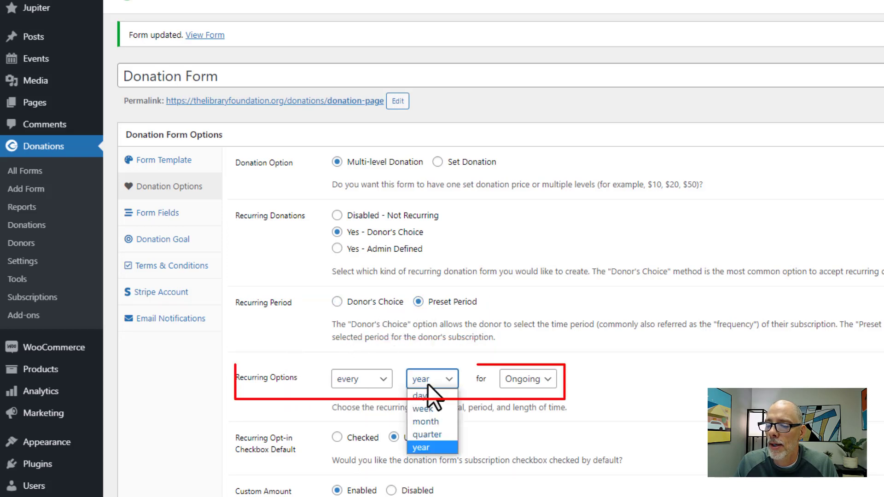
left_click(436, 422)
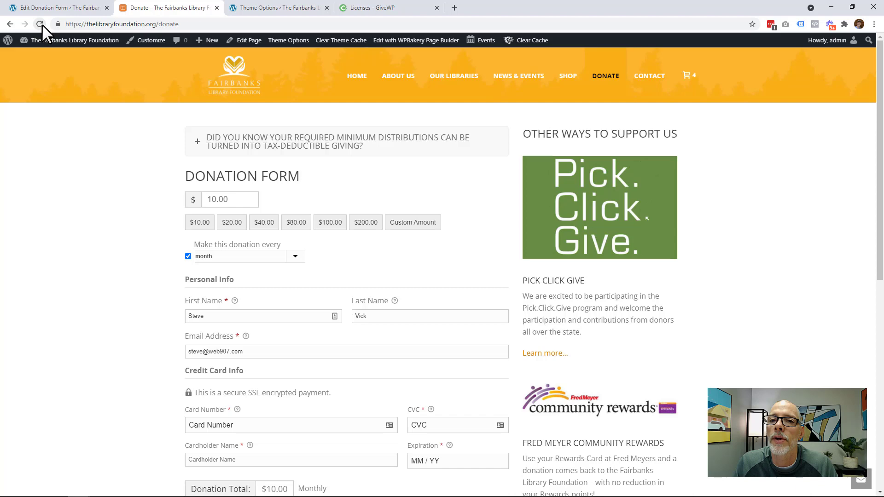
left_click(41, 24)
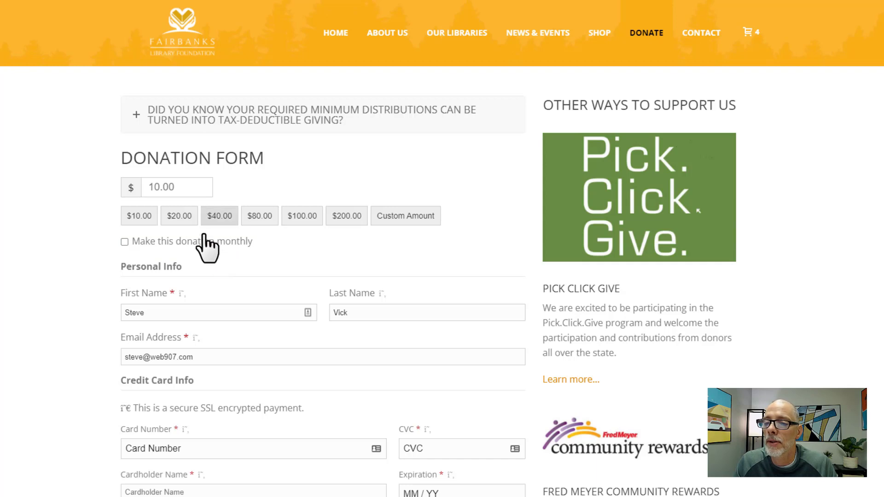
- Test the live form with the $20.00 amount and 'Make this donation monthly' ticked
left_click(181, 216)
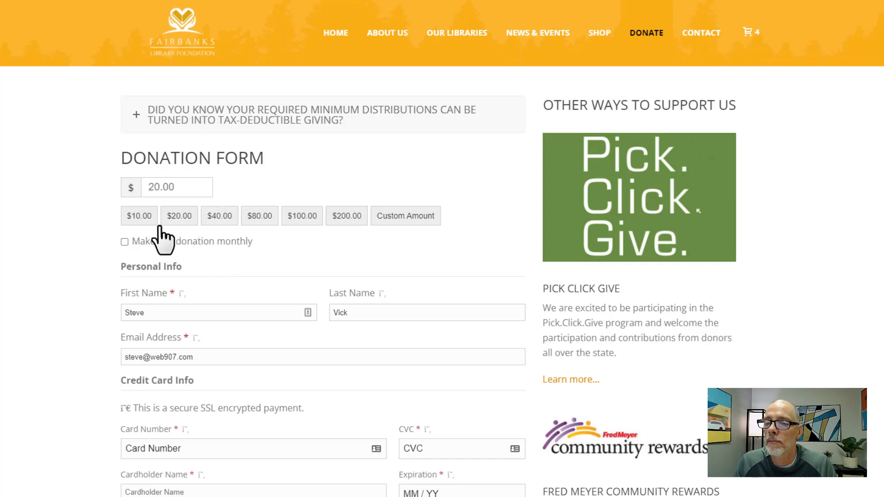
left_click(125, 242)
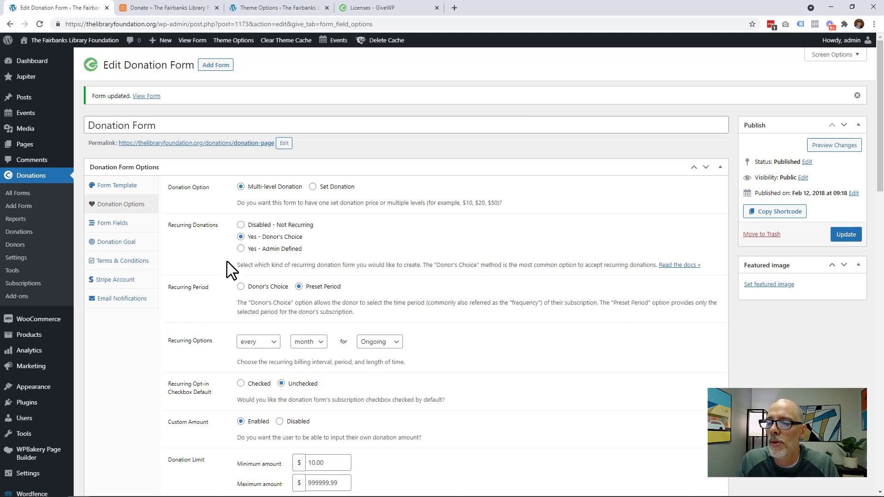
- Highlight the recurring donations, recurring period and billing interval descriptions, then clear the selection
left_click_drag(233, 266, 546, 270)
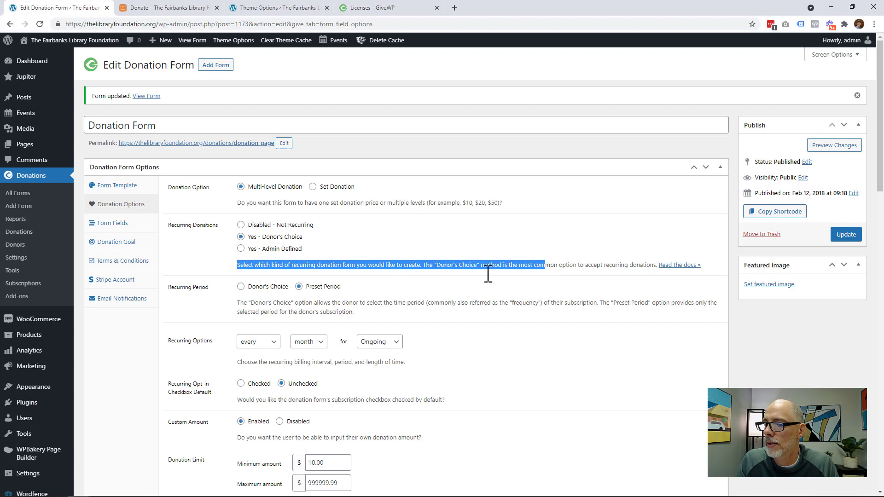
left_click_drag(233, 301, 335, 310)
left_click_drag(236, 363, 474, 355)
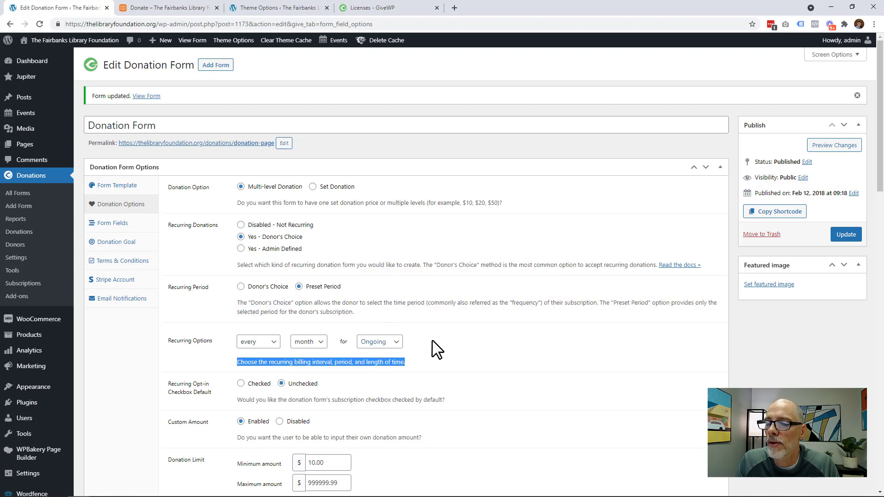
left_click_drag(238, 302, 364, 313)
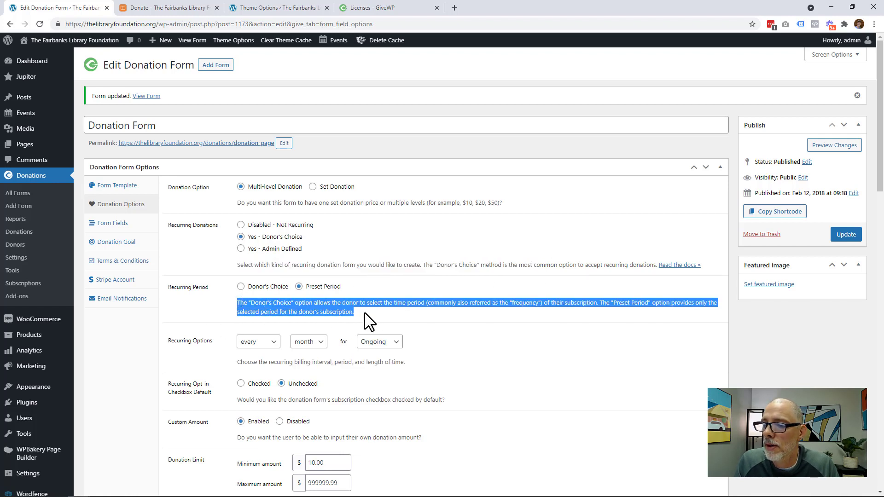
left_click(365, 313)
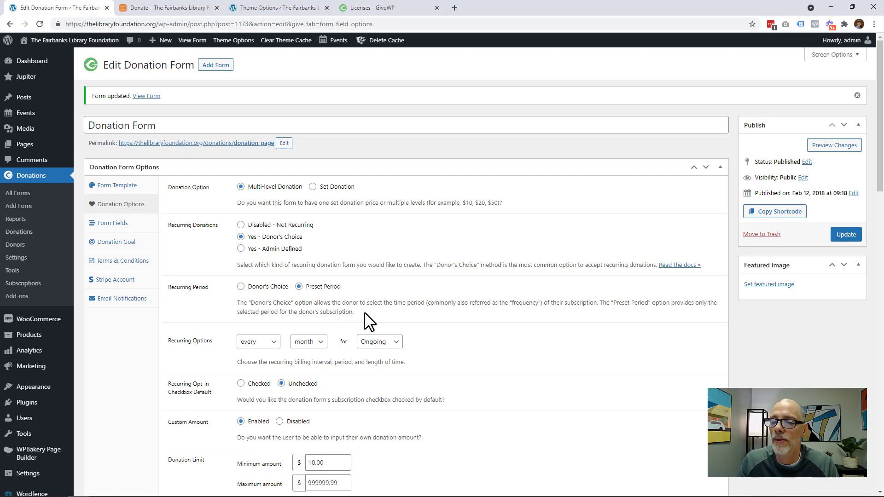